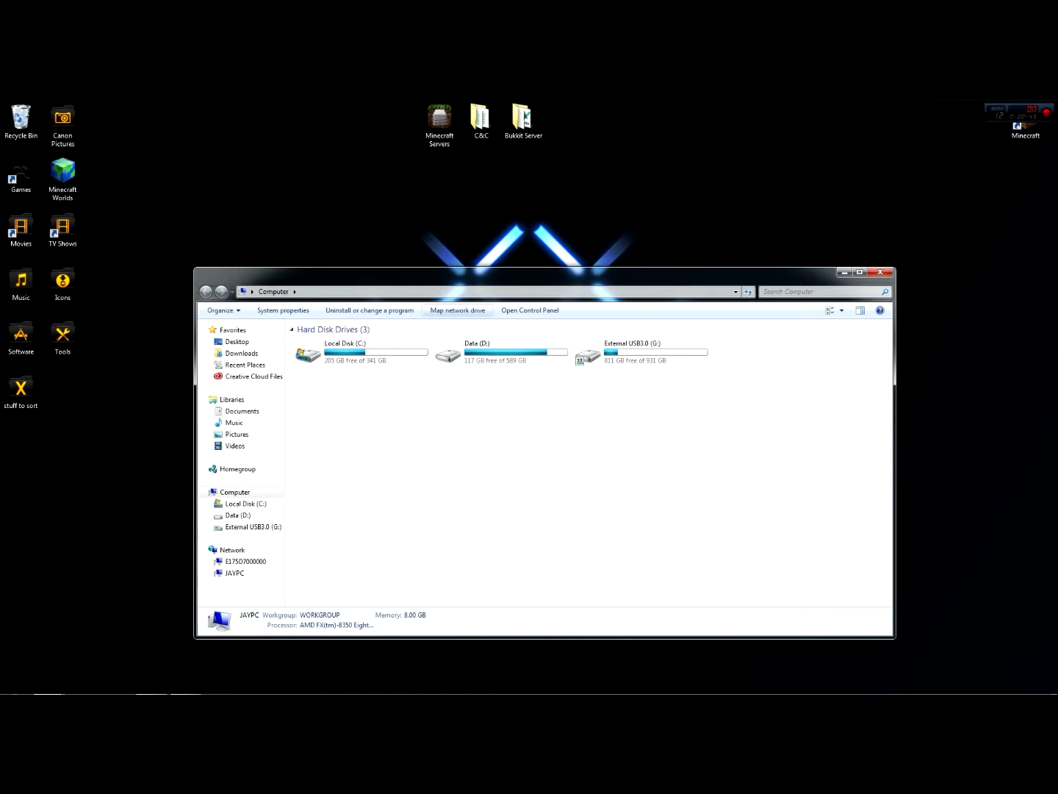
# Start mapping a network drive and assign it the drive letter Z:
pyautogui.click(457, 310)
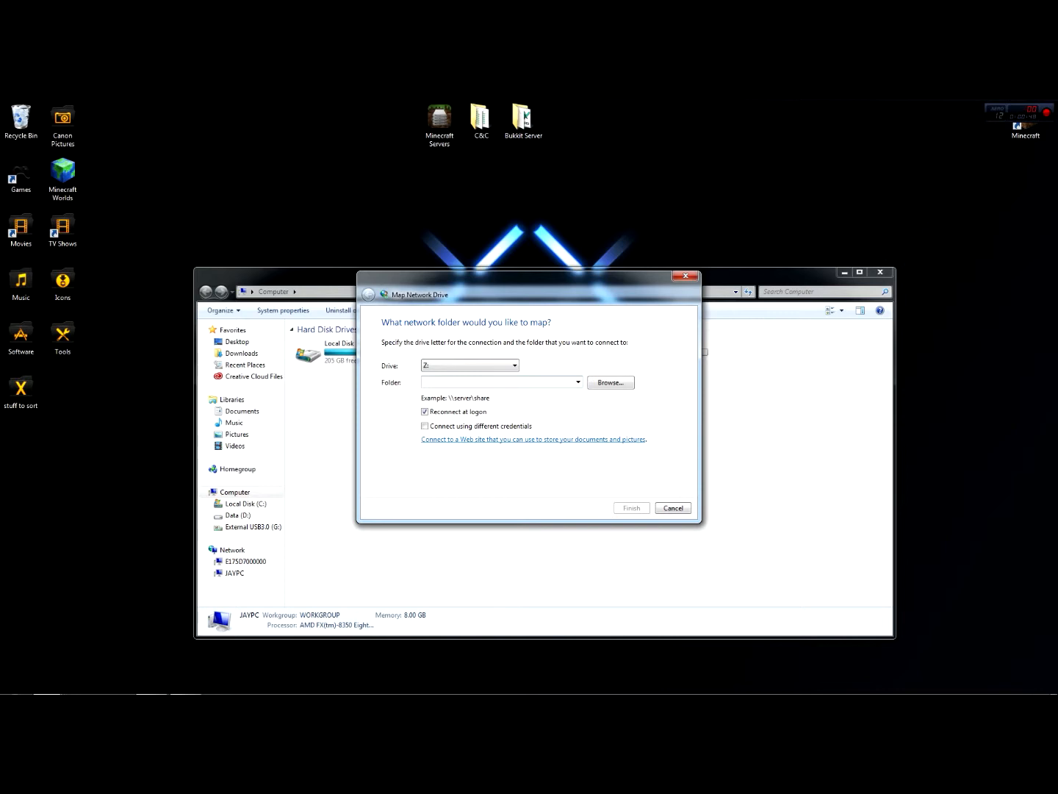
pyautogui.click(470, 365)
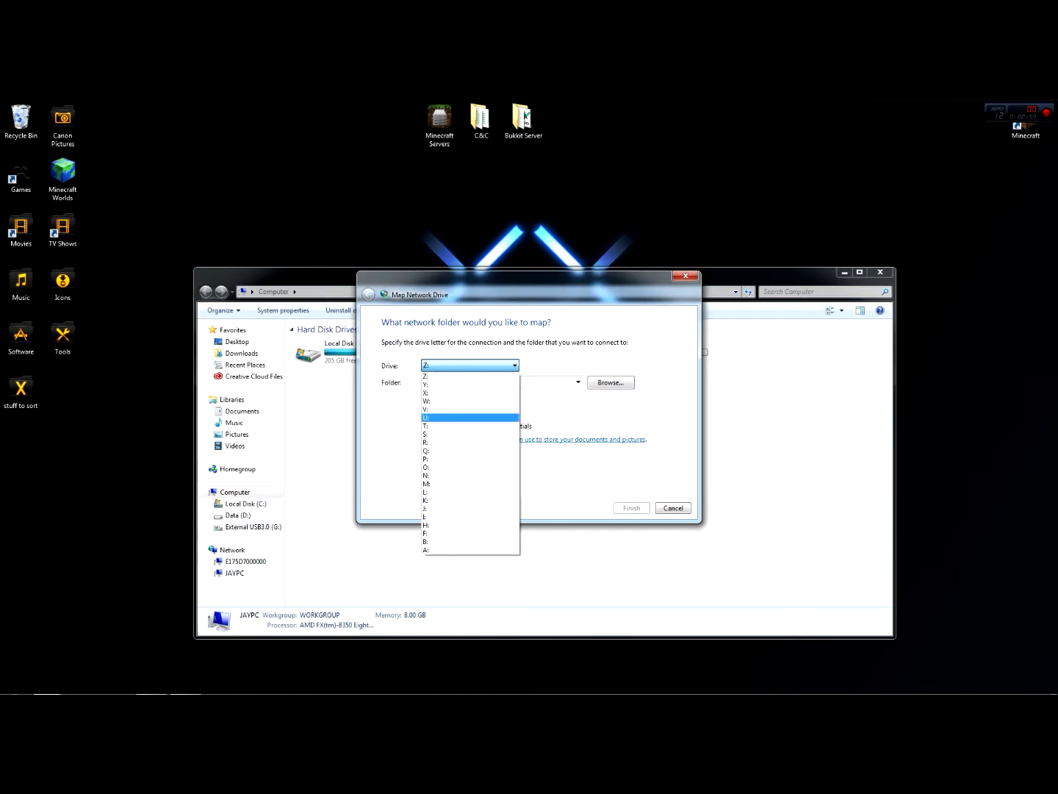
pyautogui.click(441, 375)
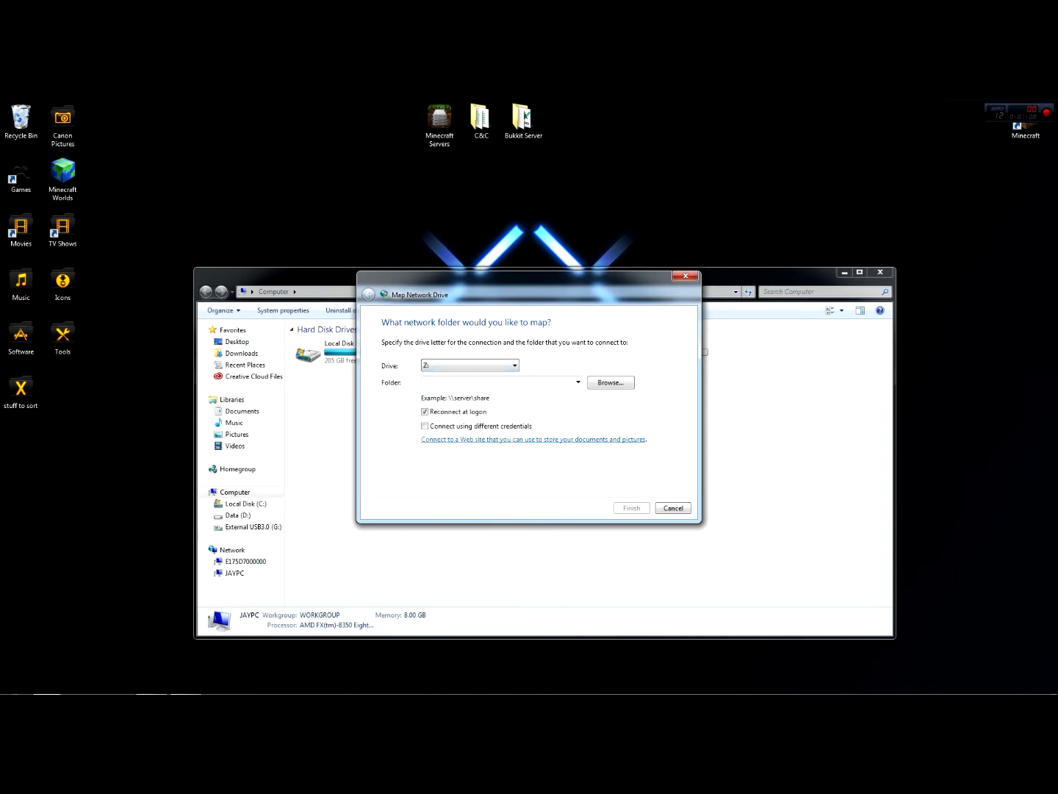
pyautogui.moveTo(487, 289); pyautogui.dragTo(493, 411)
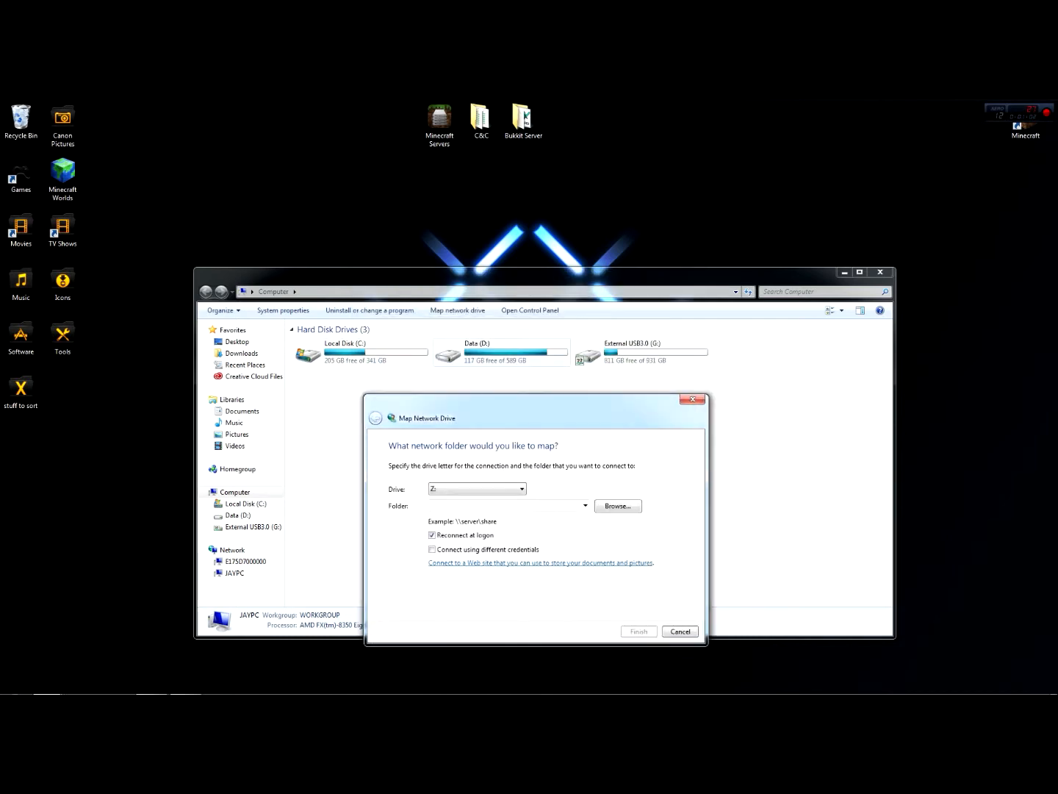
pyautogui.click(502, 353)
pyautogui.click(640, 353)
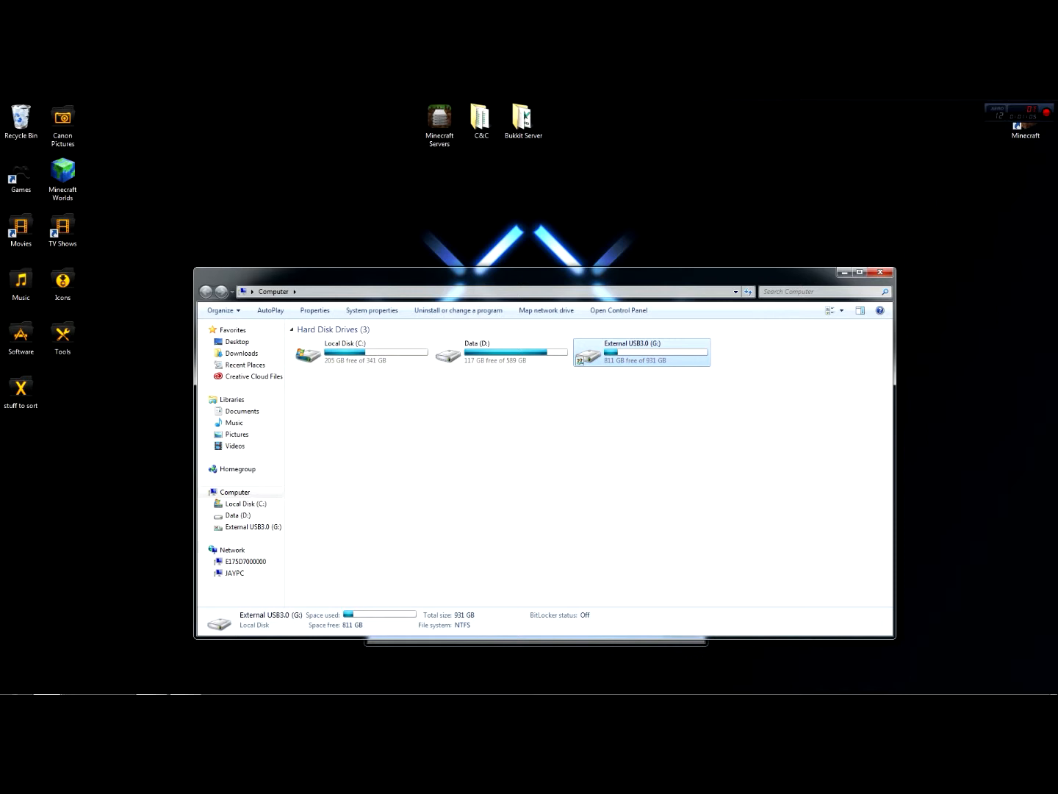
pyautogui.click(536, 643)
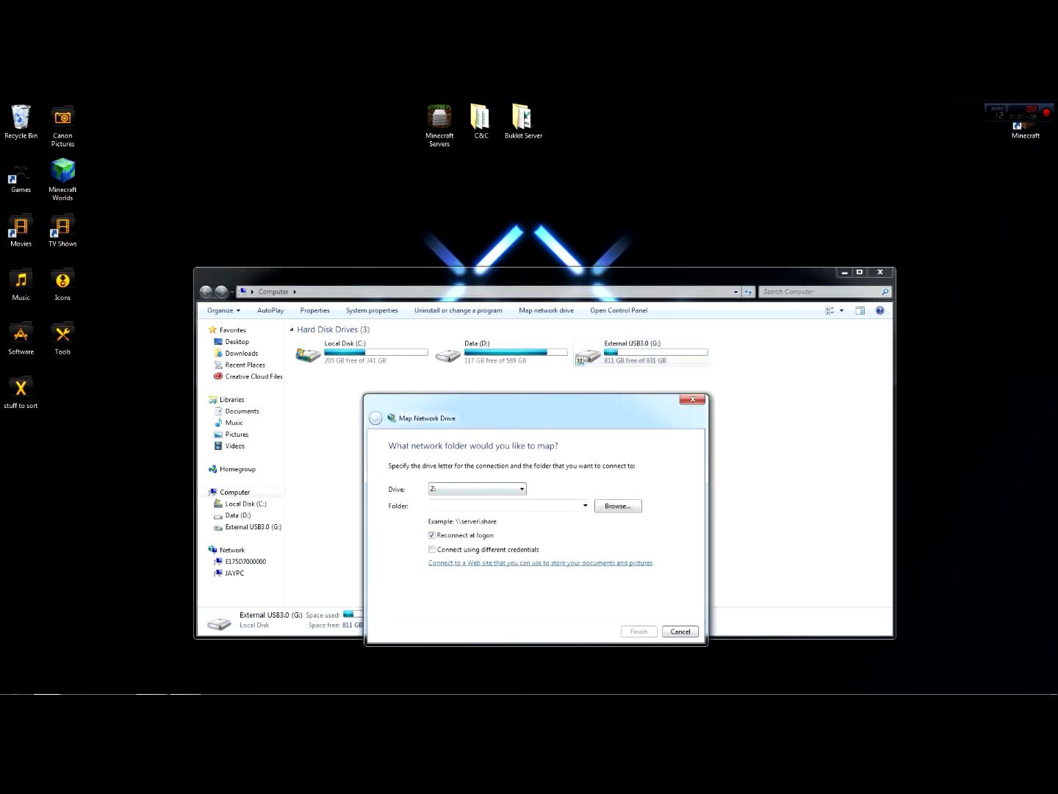
pyautogui.click(479, 489)
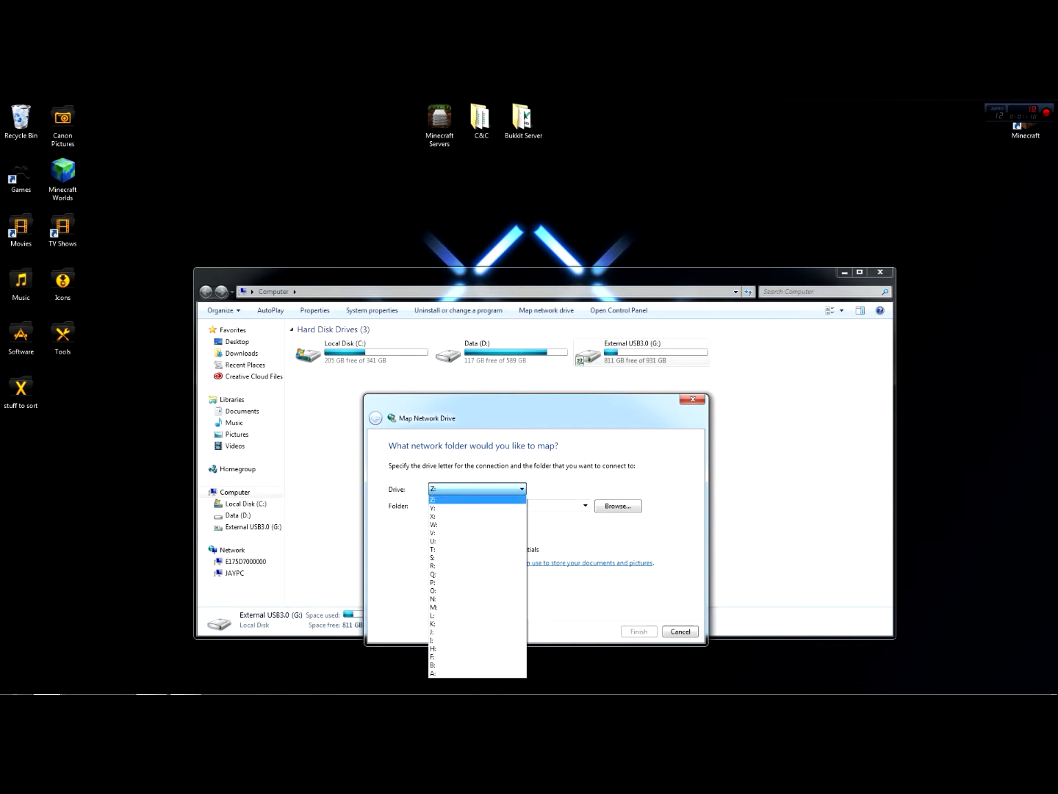
pyautogui.click(478, 499)
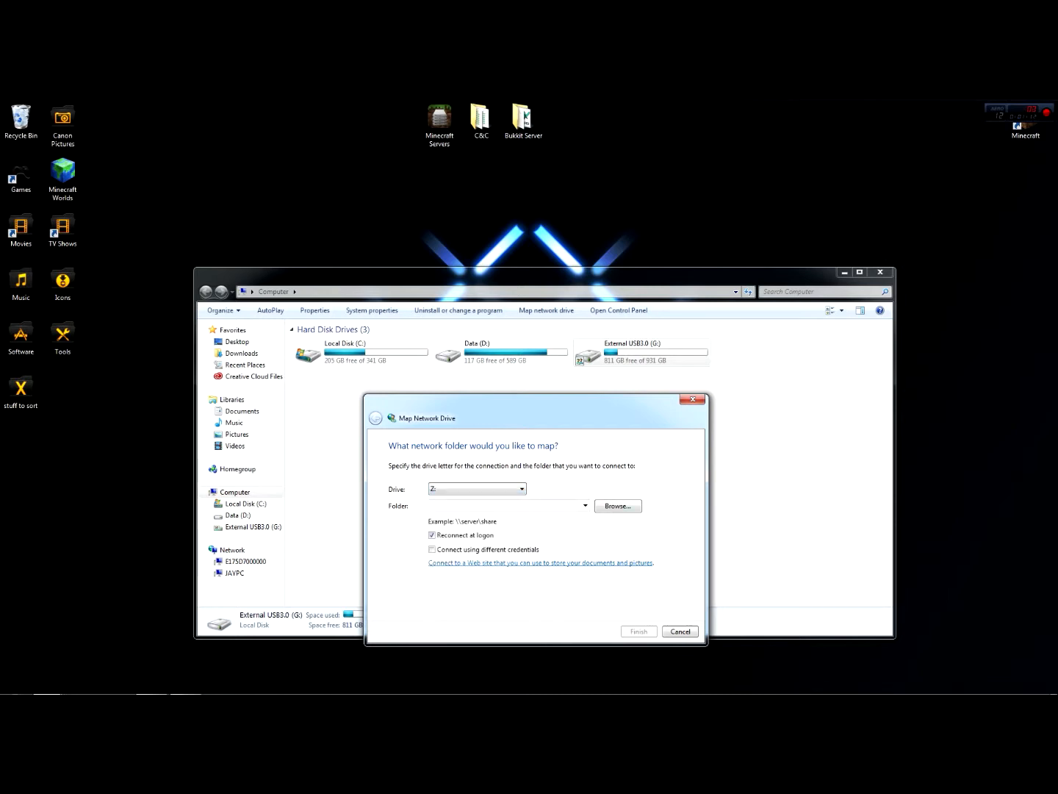
# Map the shared folder "2tb hdd" on JAYPC to the chosen drive letter and close the mapped drive's window
pyautogui.click(619, 506)
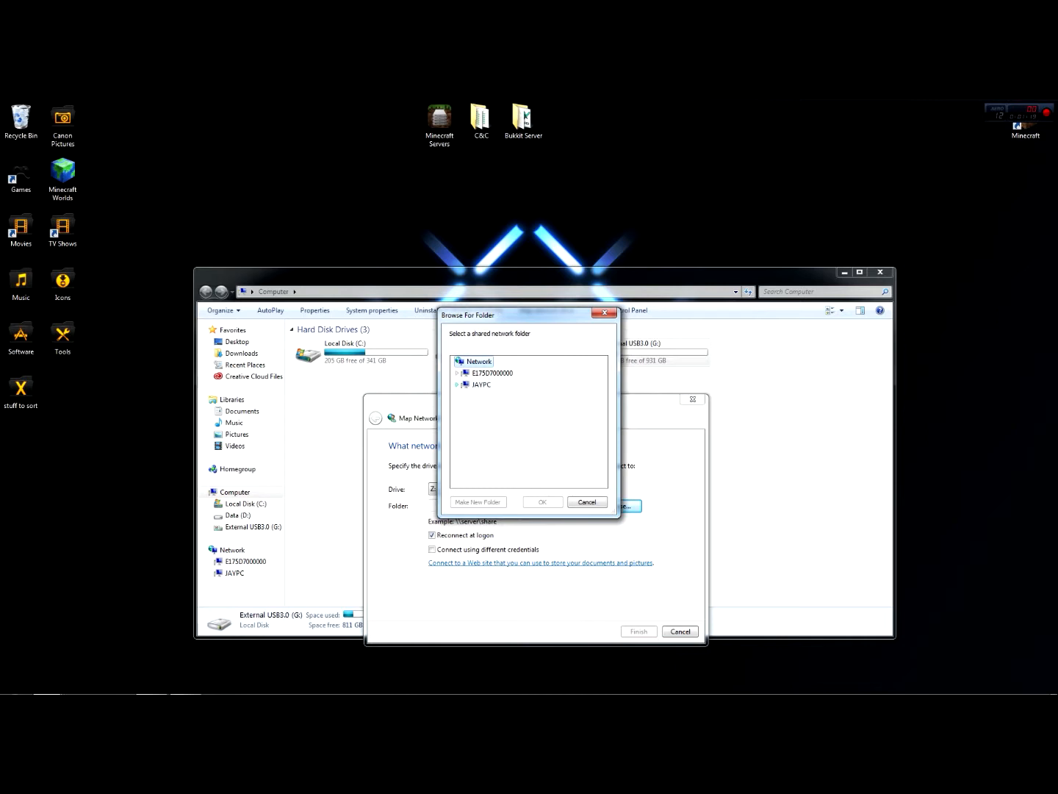
pyautogui.click(457, 386)
pyautogui.click(489, 395)
pyautogui.click(489, 397)
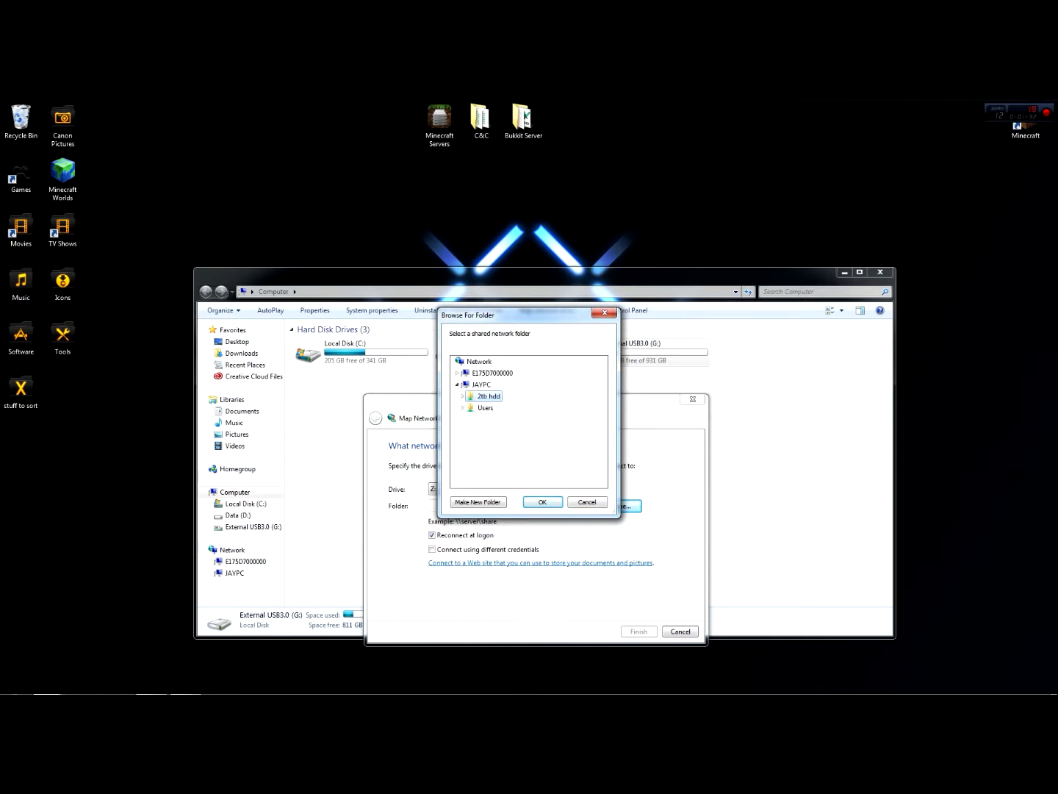
pyautogui.press('Return')
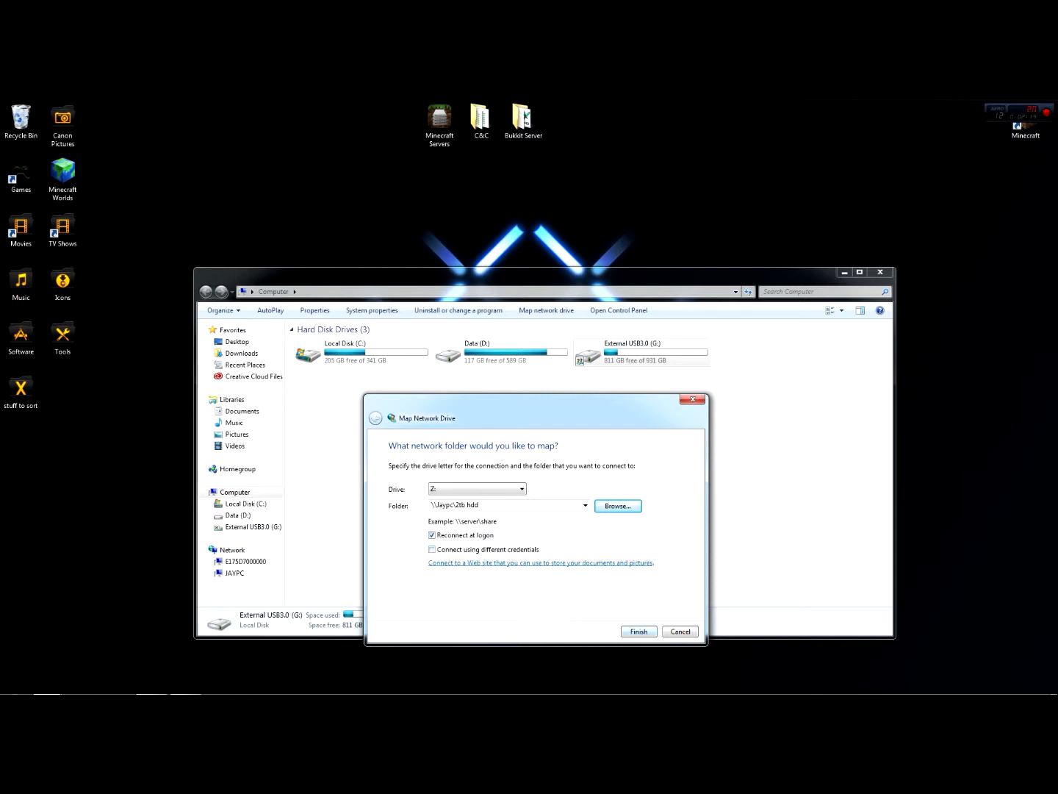
pyautogui.click(638, 631)
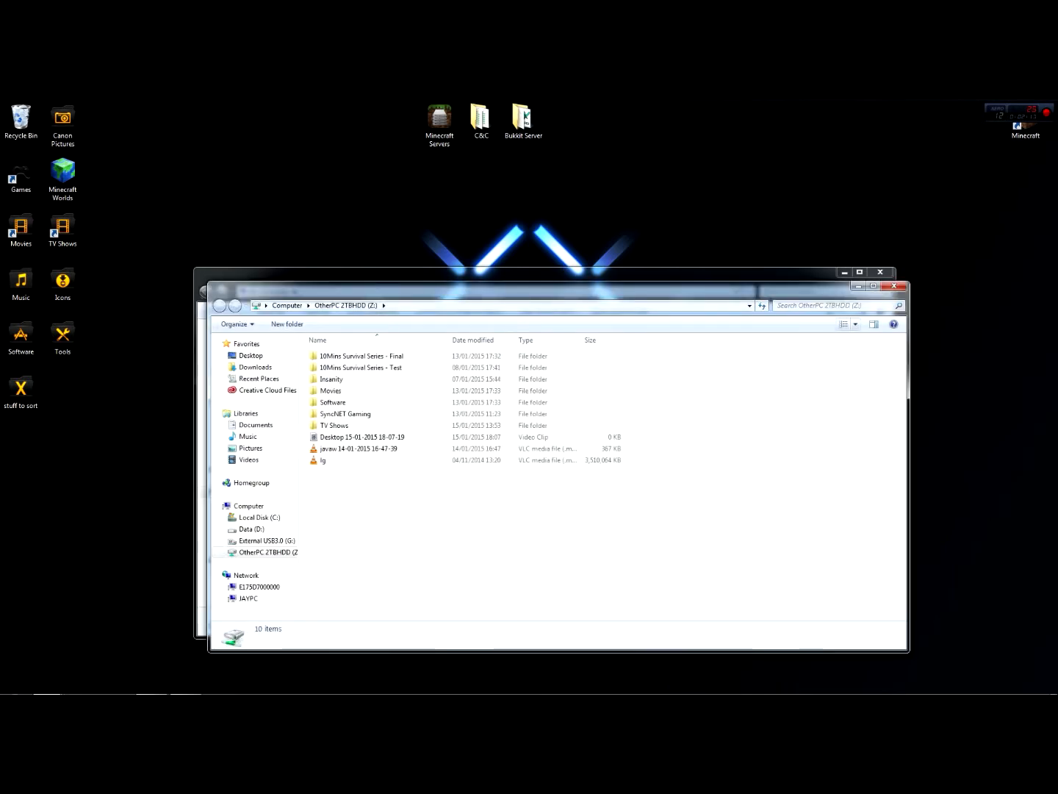
pyautogui.click(894, 286)
pyautogui.click(545, 456)
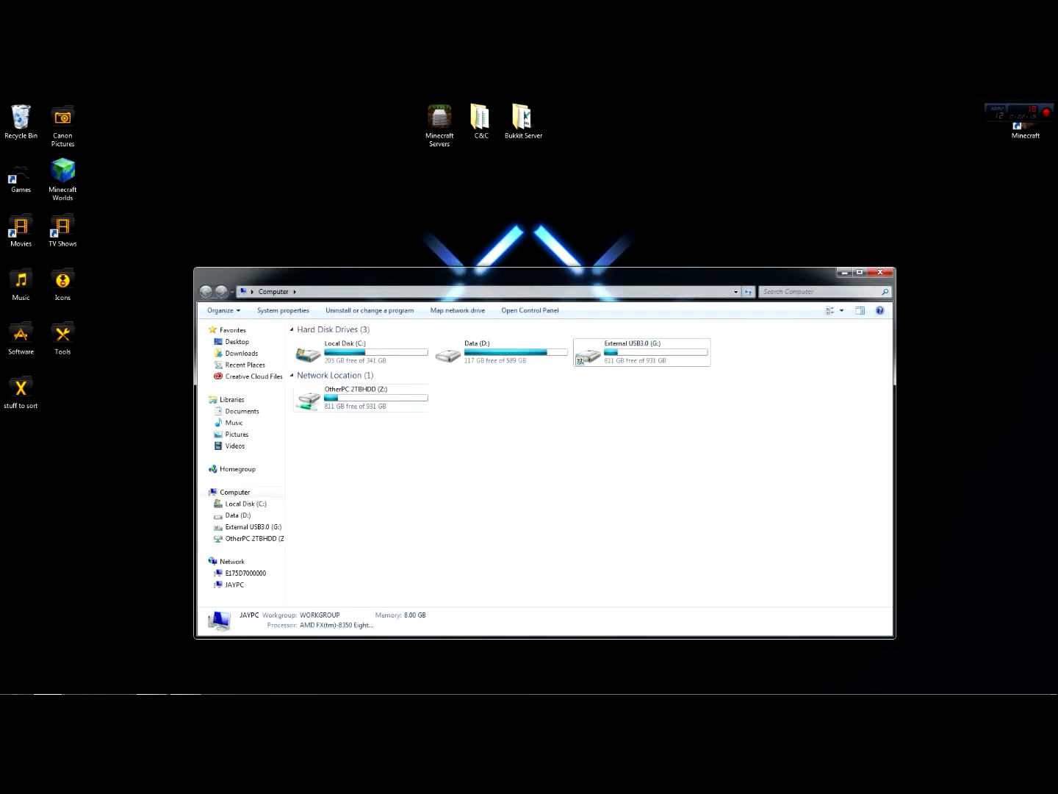
# Rename the mapped network drive Z: as "PC 2TB HDD"
pyautogui.click(293, 375)
pyautogui.click(292, 376)
pyautogui.click(362, 399)
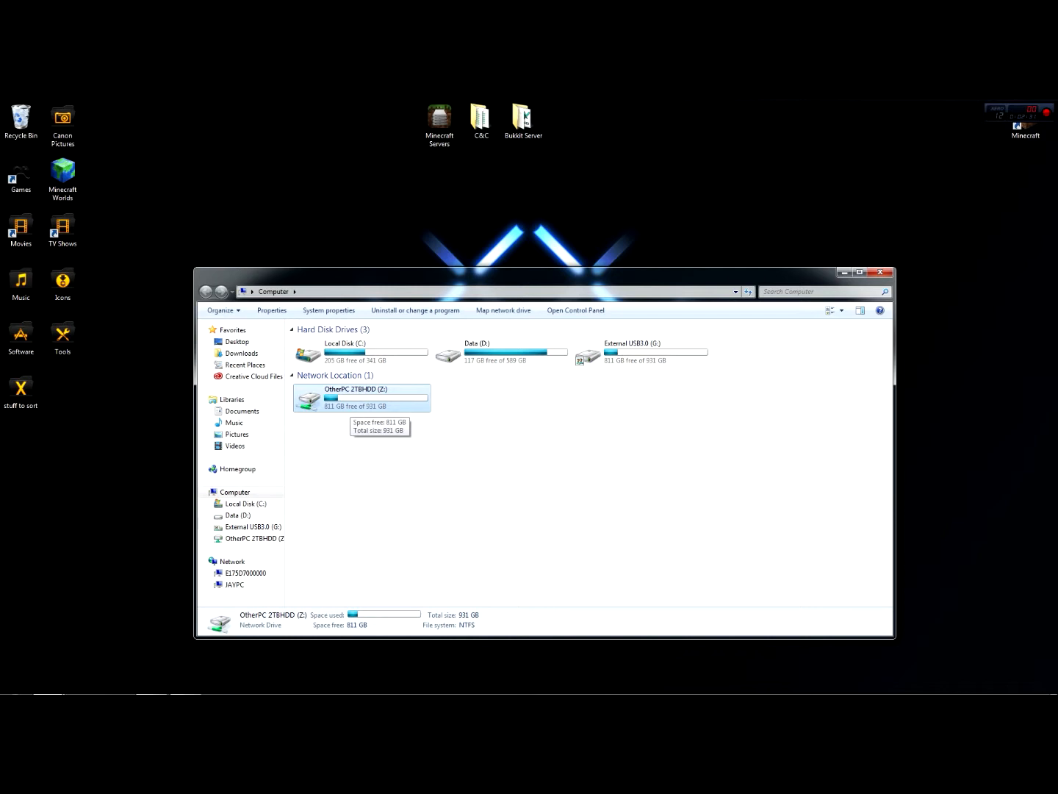
pyautogui.press('F2')
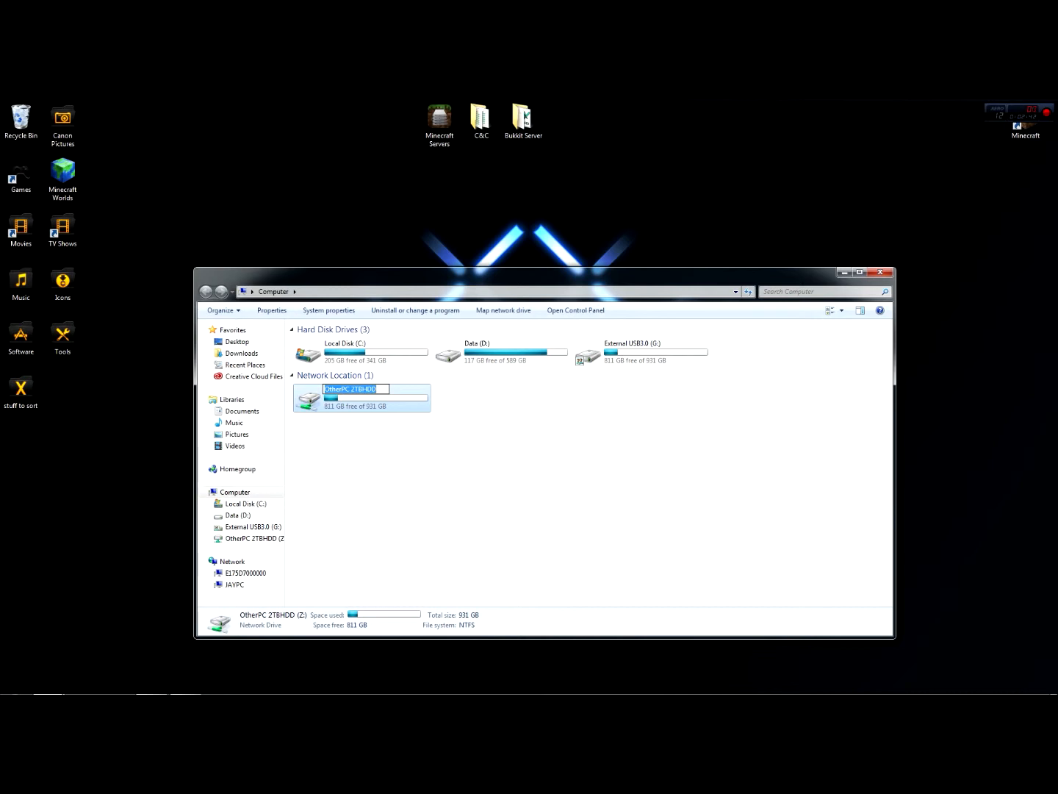
pyautogui.press('BackSpace')
pyautogui.write('PC 2TB HDD')
pyautogui.press('Return')
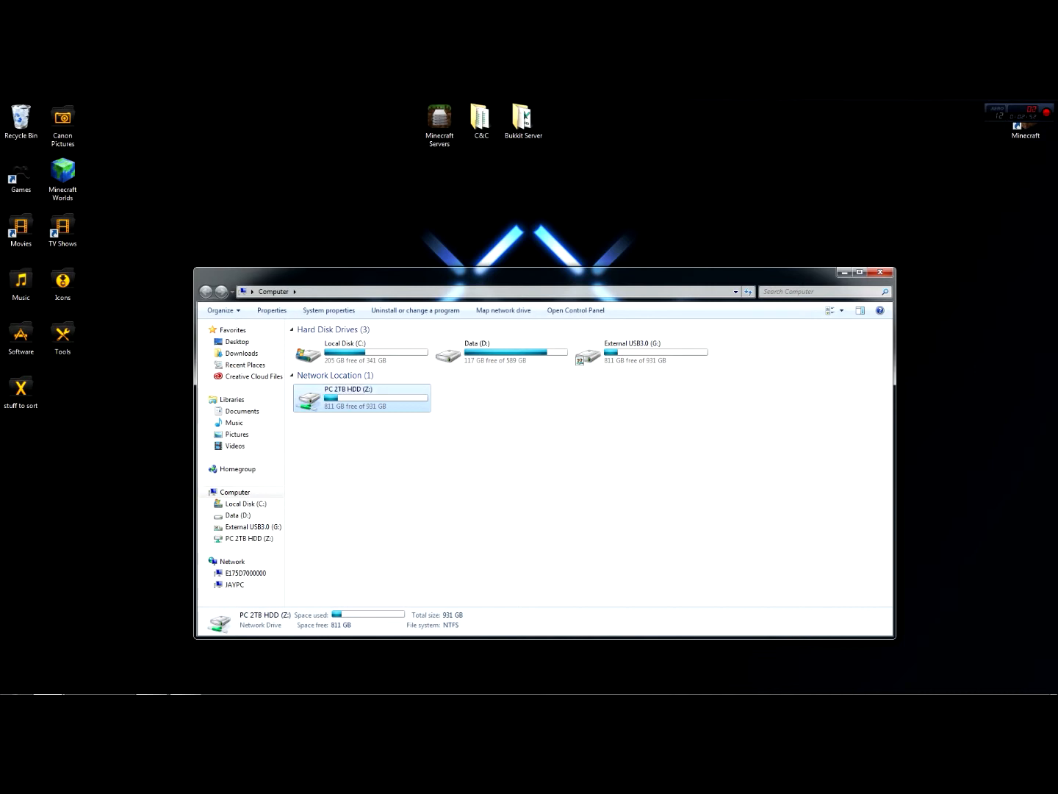
pyautogui.click(500, 472)
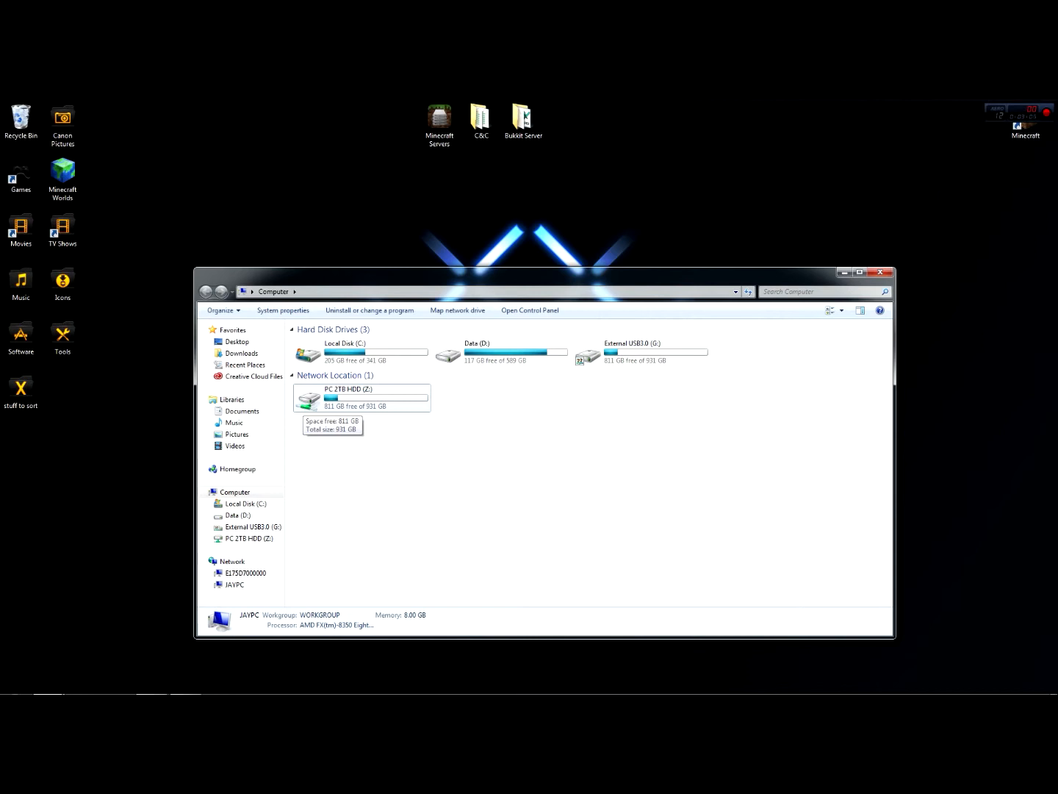
# Disconnect the PC 2TB HDD (Z:) network drive despite open files, closing the External USB3.0 (G:) window as well
pyautogui.click(304, 404)
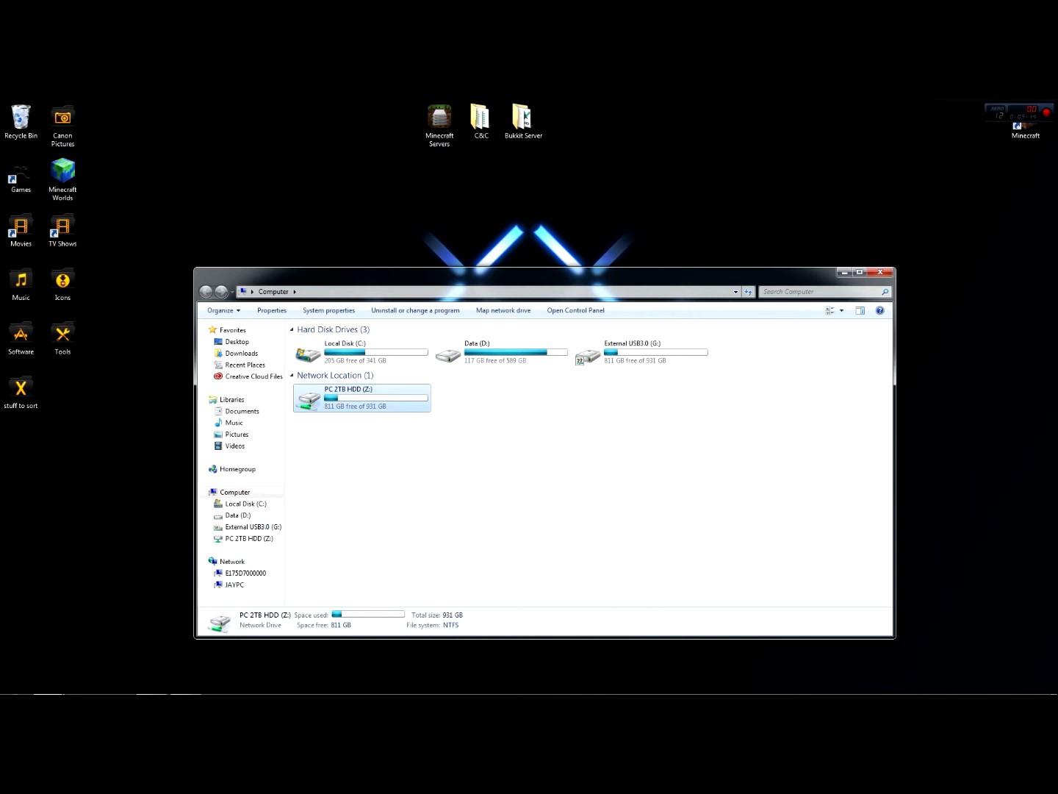
pyautogui.rightClick(307, 400)
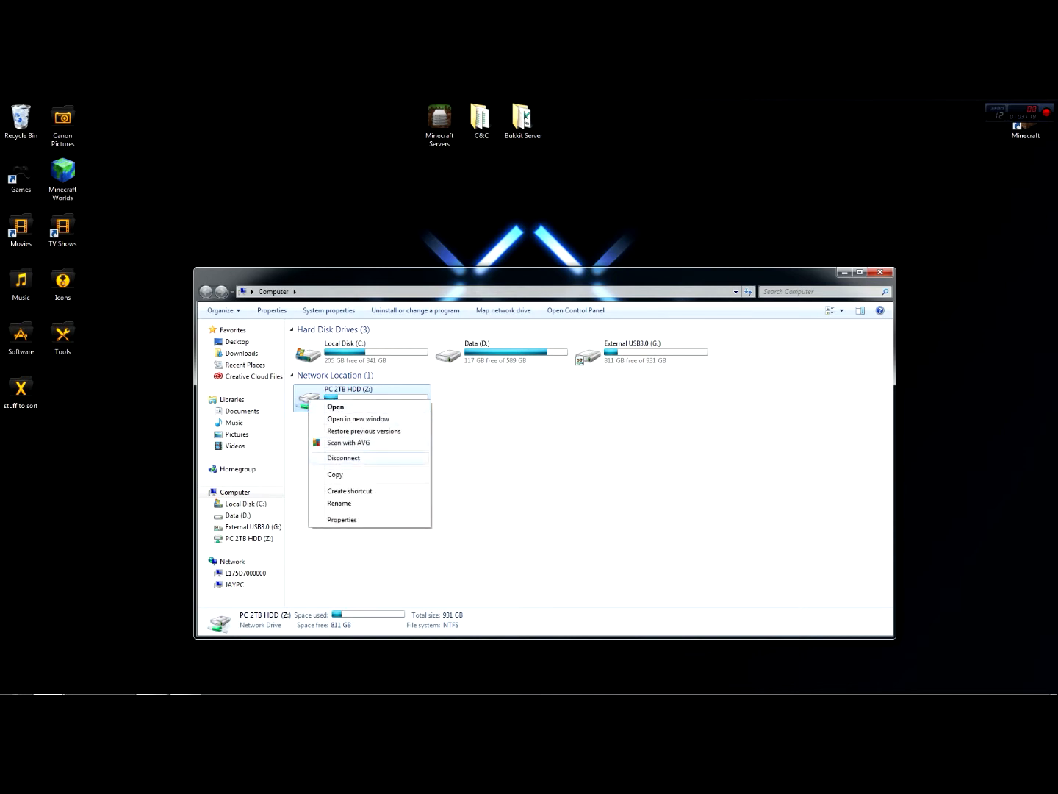
pyautogui.click(343, 457)
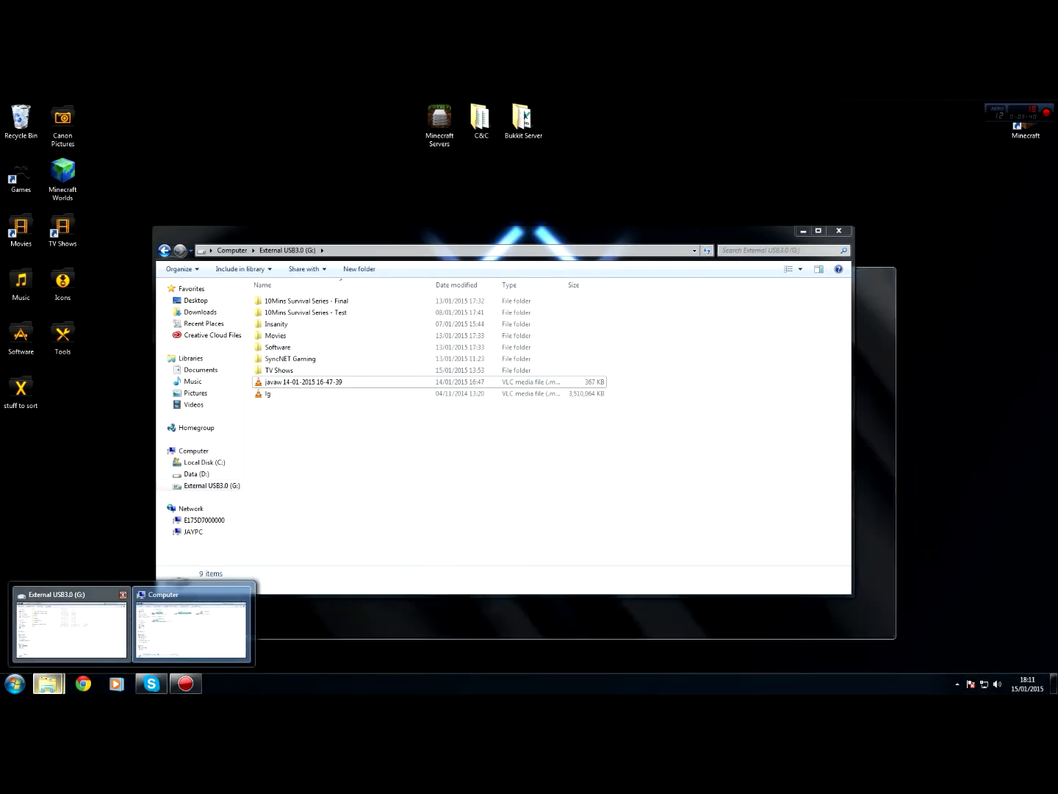
pyautogui.click(123, 595)
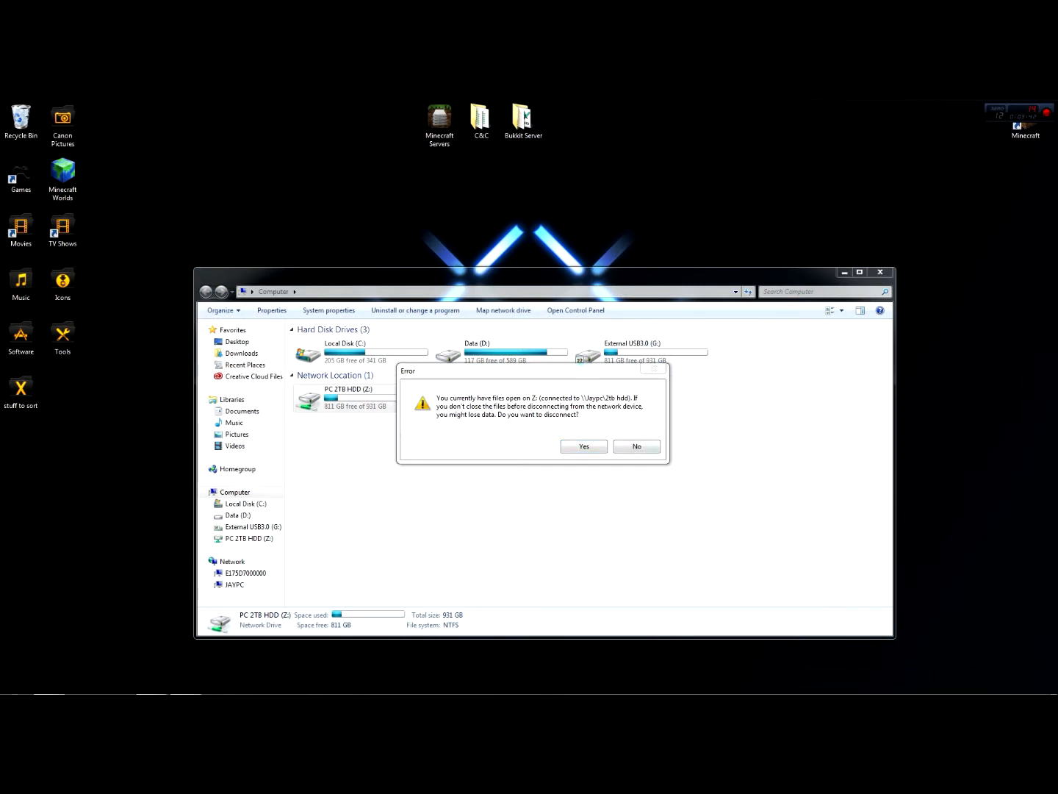
pyautogui.press('Return')
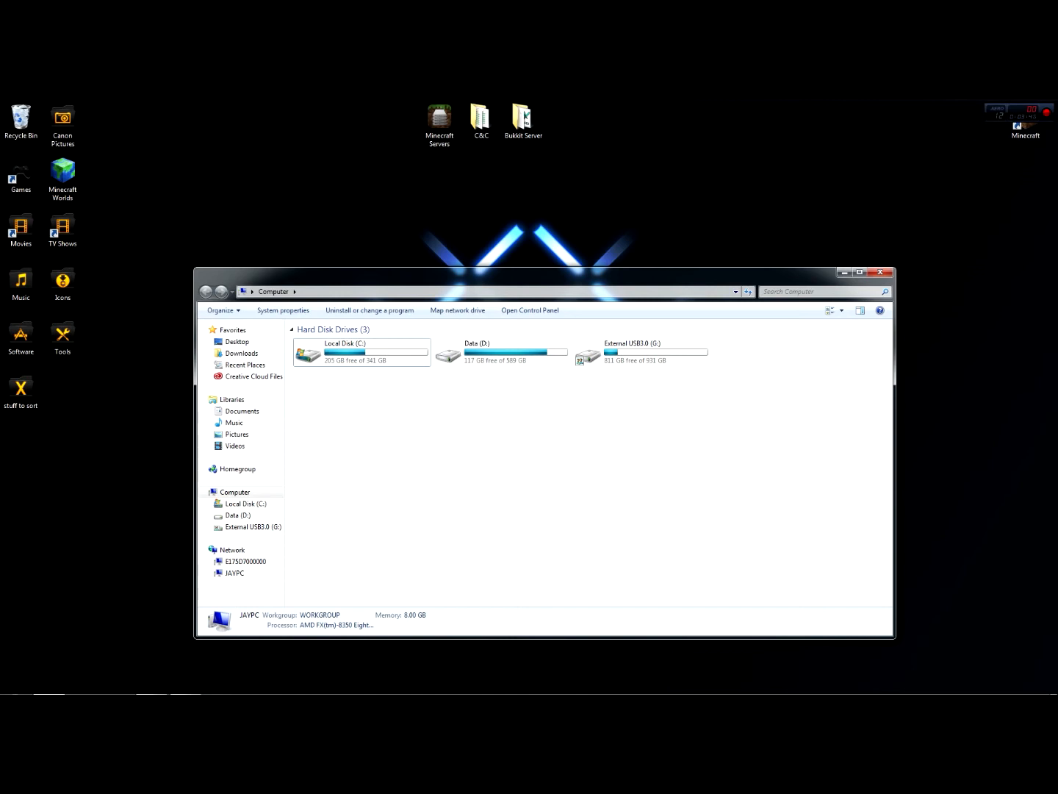
pyautogui.moveTo(298, 383); pyautogui.dragTo(870, 484)
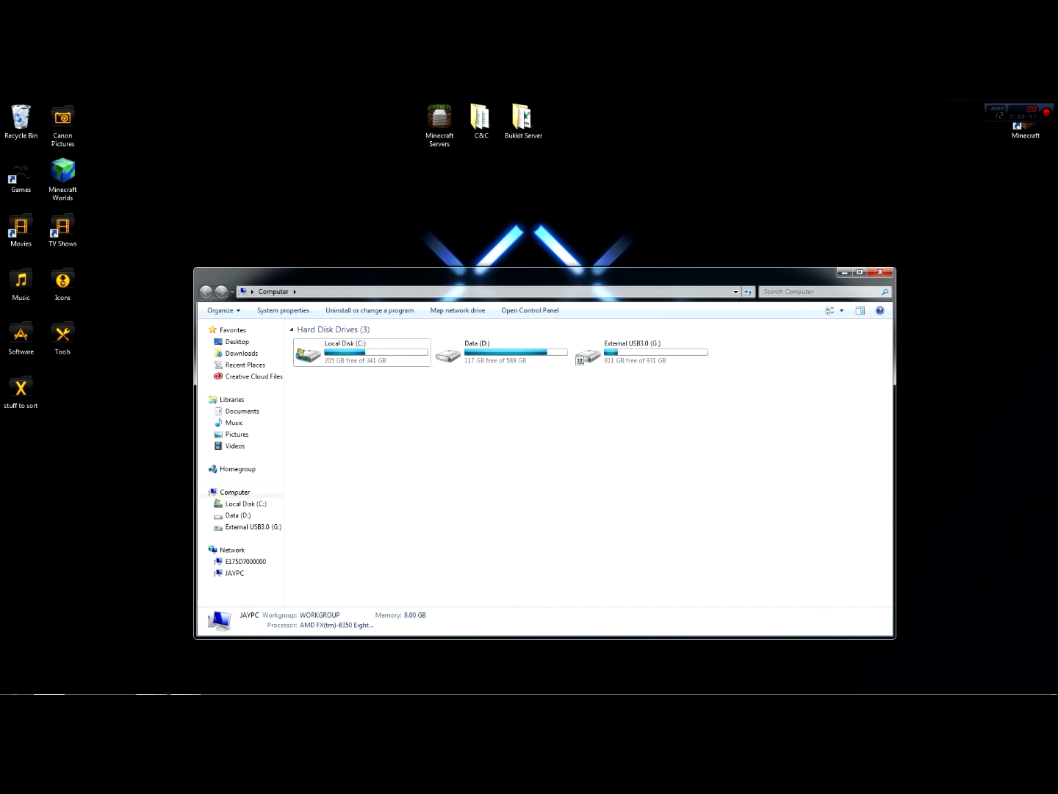